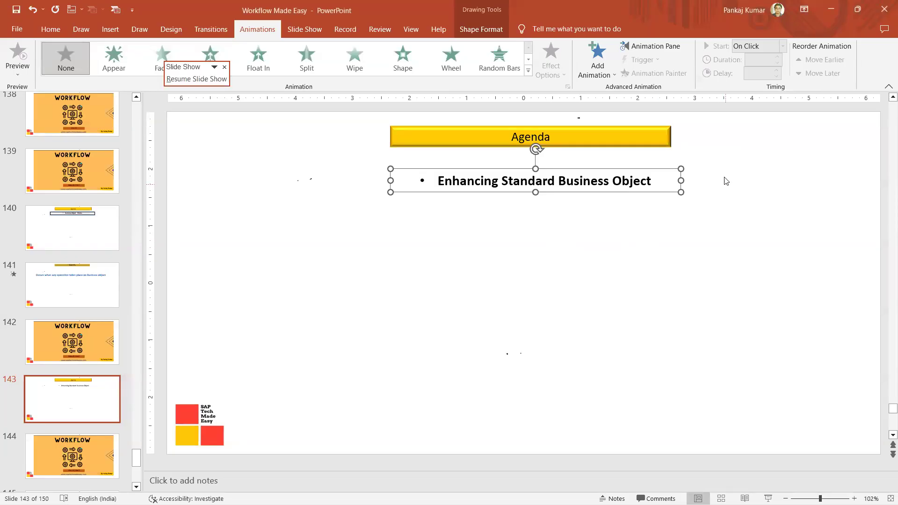
- Deselect the Agenda slide's text box and switch away from PowerPoint
click(724, 181)
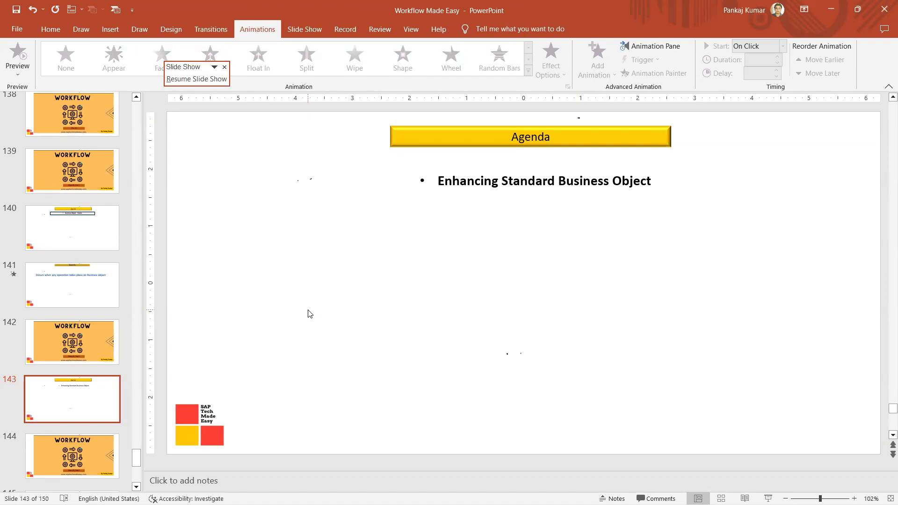
key(alt+Tab)
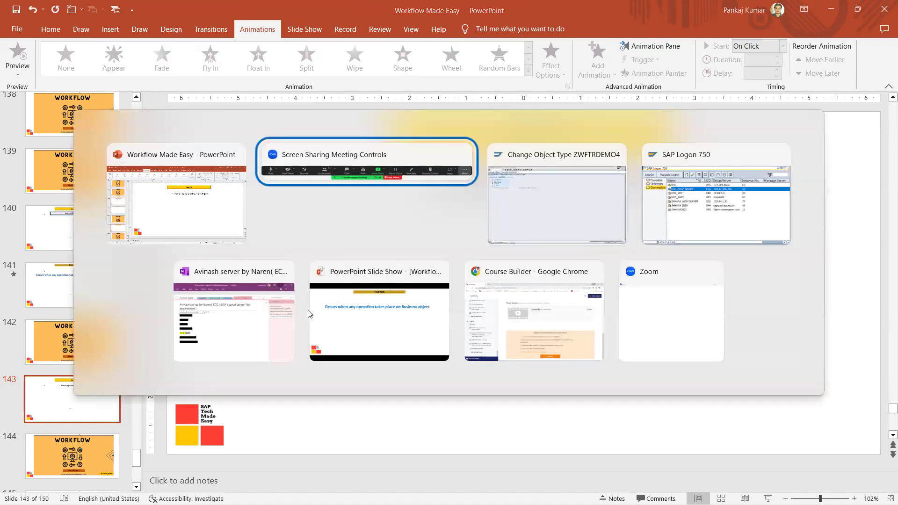
- Back in SAP, run transaction /nSWO2 to open the Business Object Browser
key(alt+Tab)
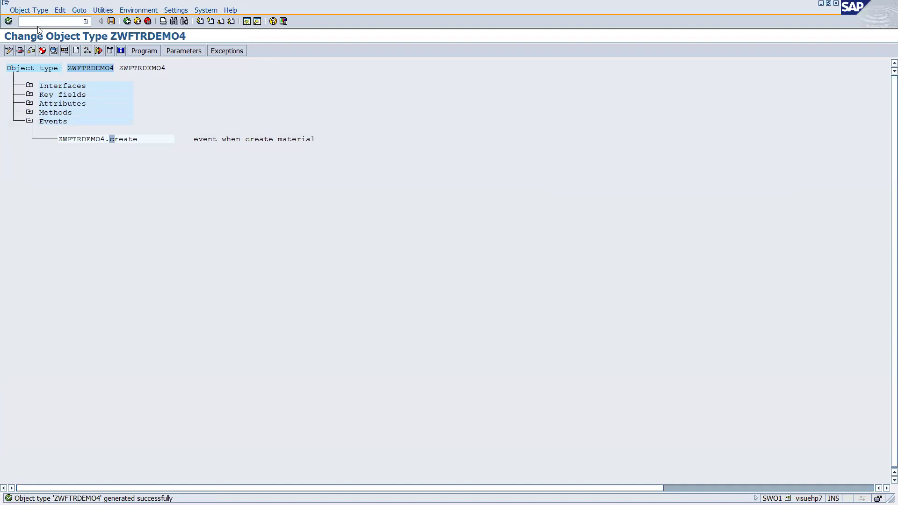
click(34, 20)
key(Return)
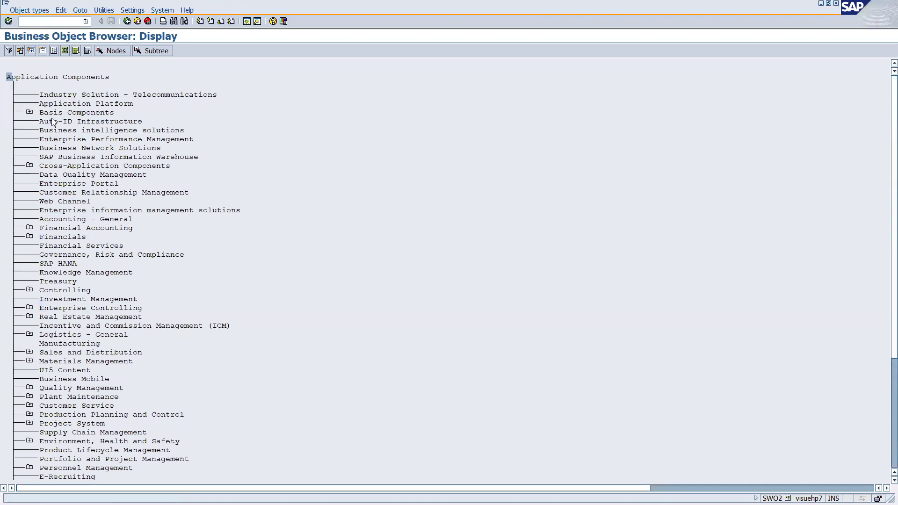
- Expand Financial Accounting, then Ledger's 'passes to' folder to list its six ledger objects
click(29, 228)
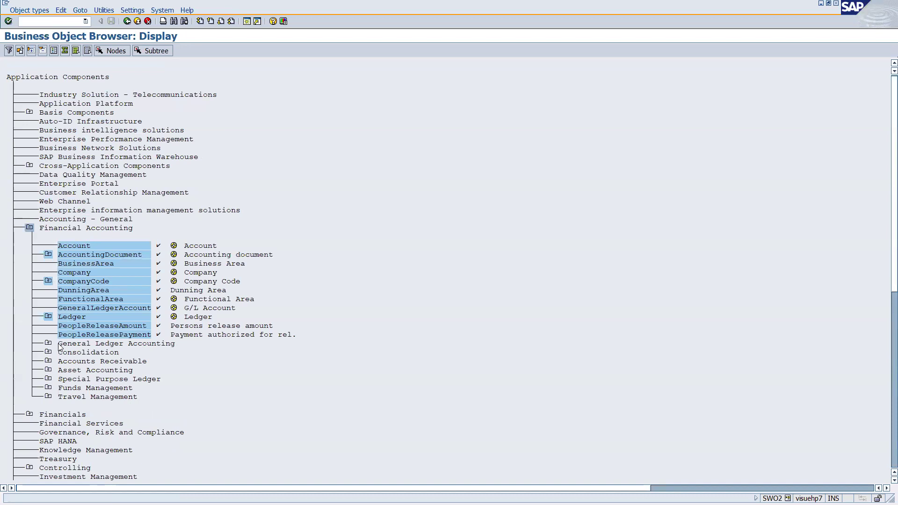
scroll(56, 343, down, 2)
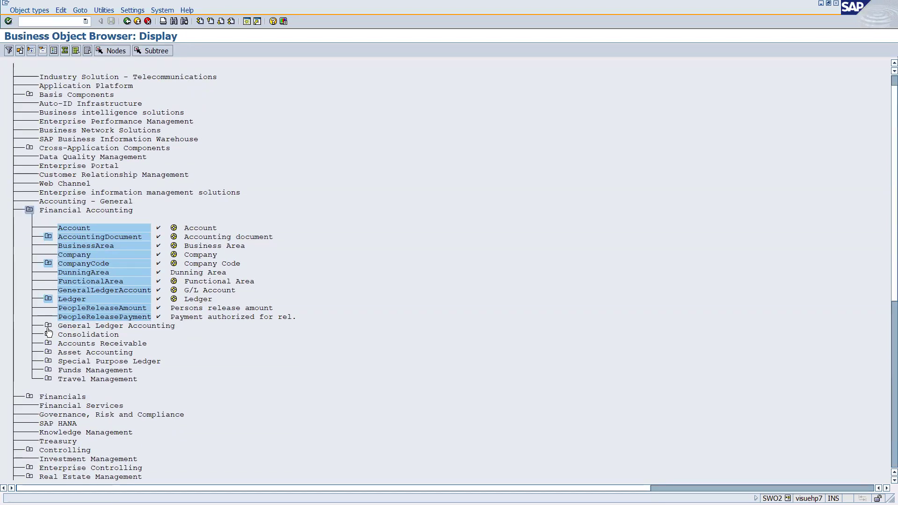
click(49, 298)
click(66, 318)
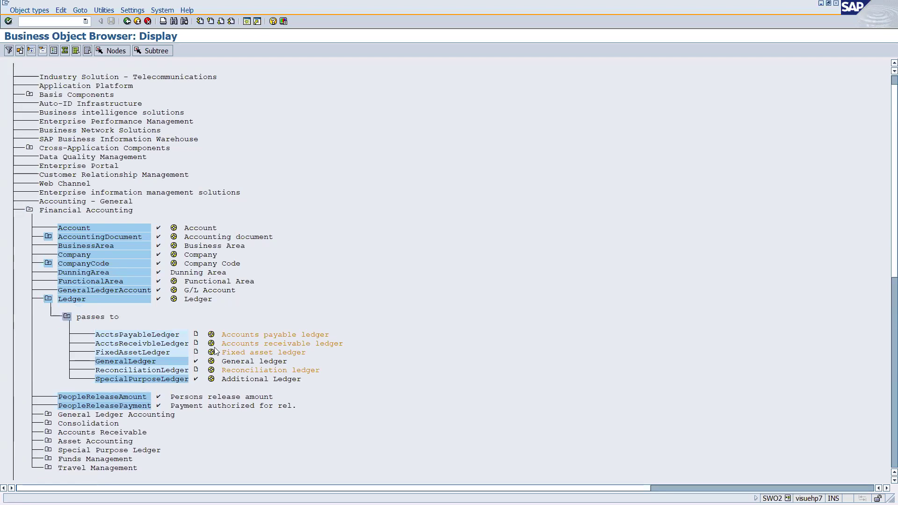
double_click(147, 335)
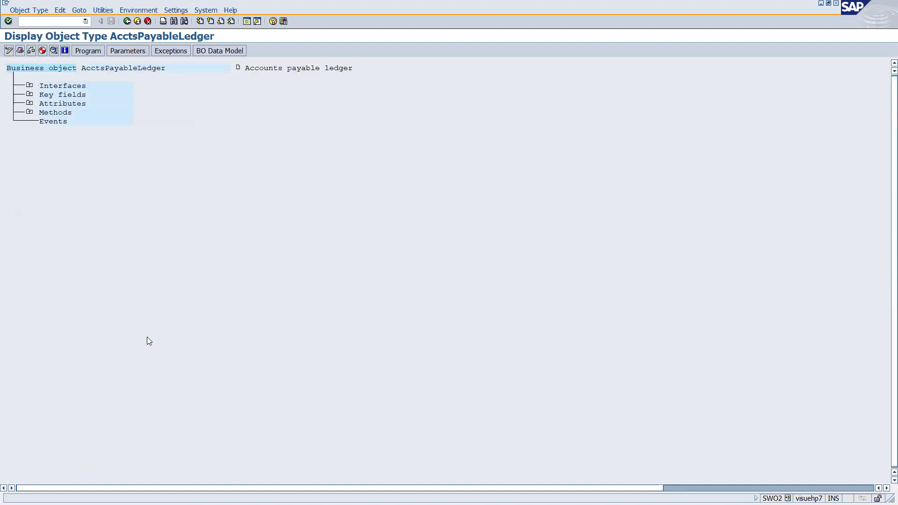
click(126, 21)
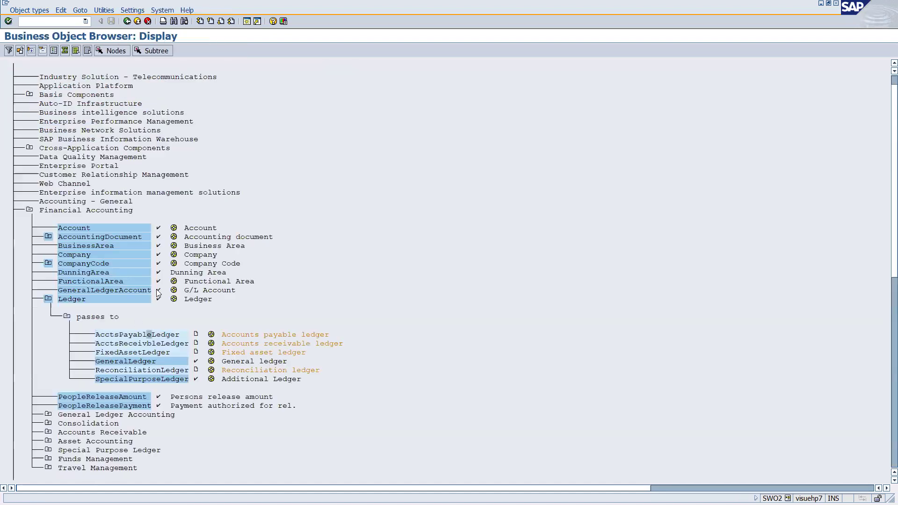
double_click(141, 370)
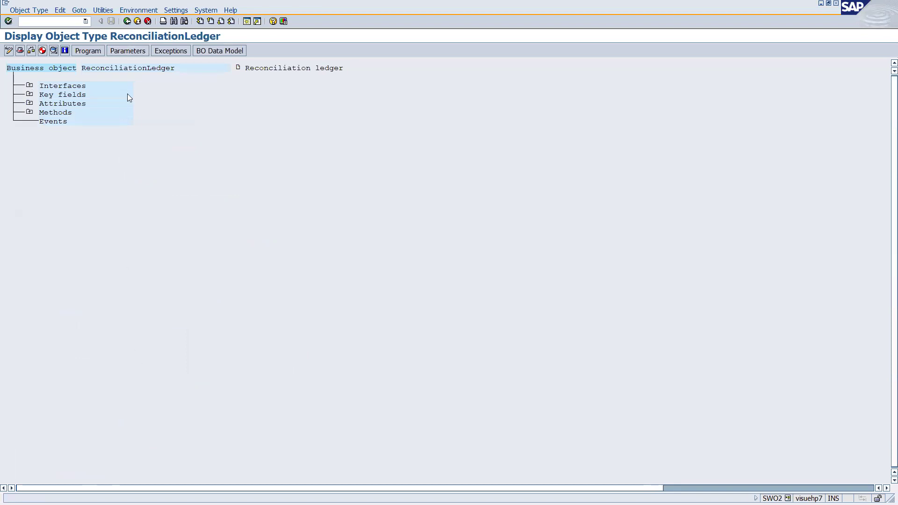
key(F3)
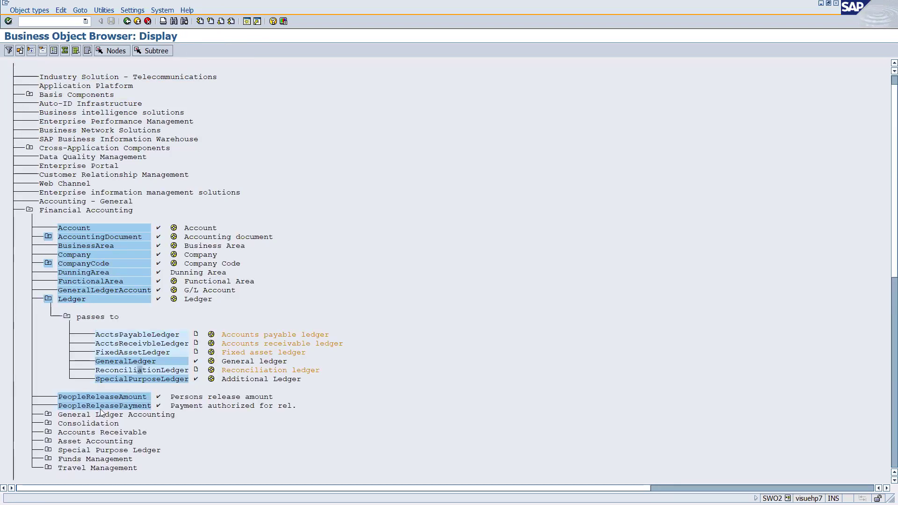
click(74, 227)
click(192, 229)
double_click(200, 229)
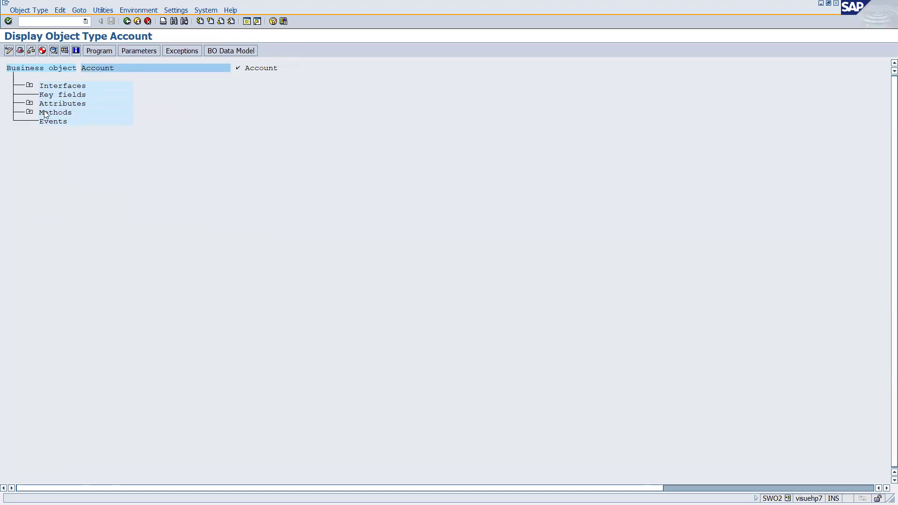
click(29, 113)
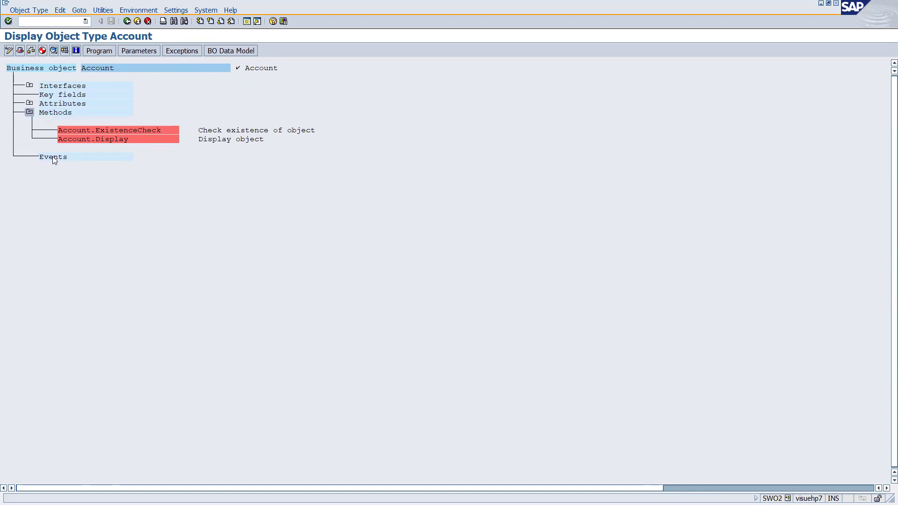
click(127, 23)
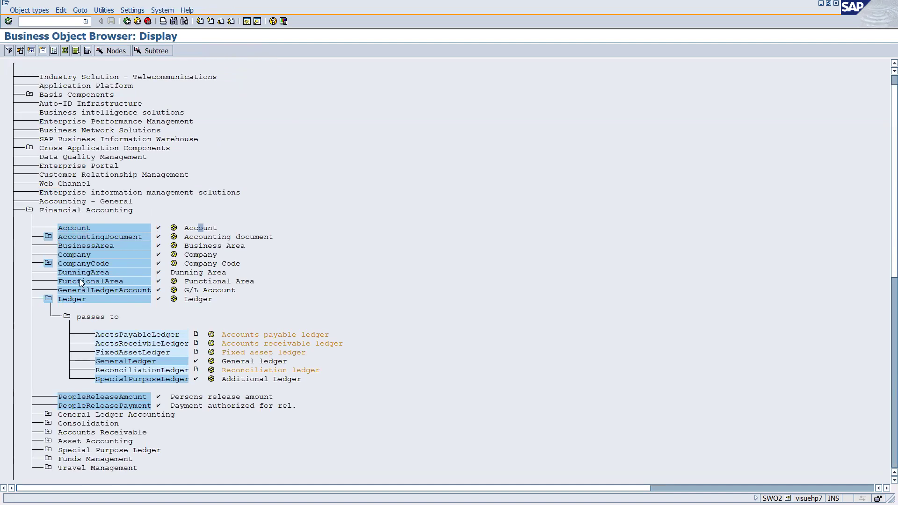
- Open AccountingDocument's details and expand its Methods and Events lists
click(48, 237)
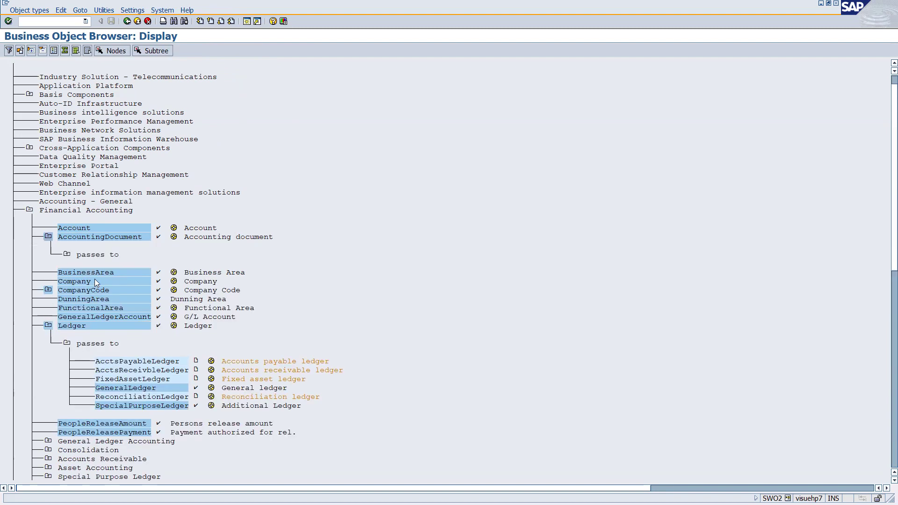
double_click(101, 236)
click(30, 112)
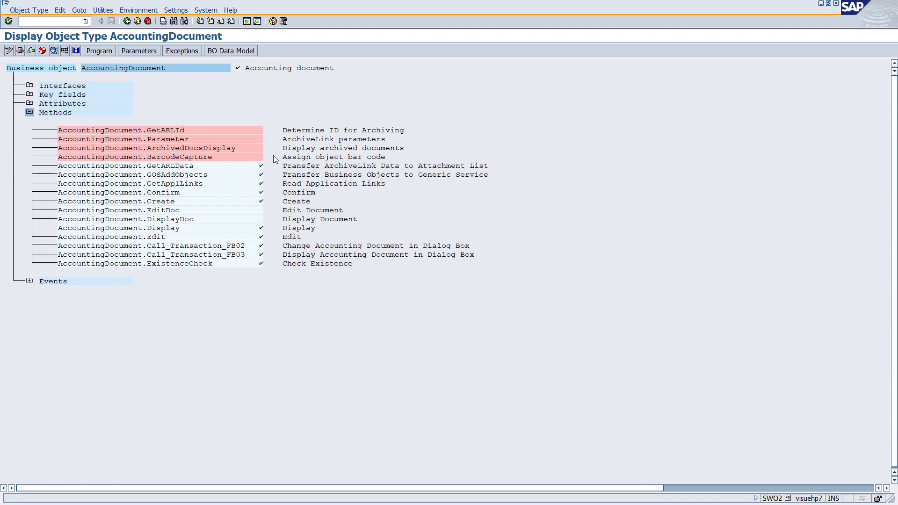
click(35, 286)
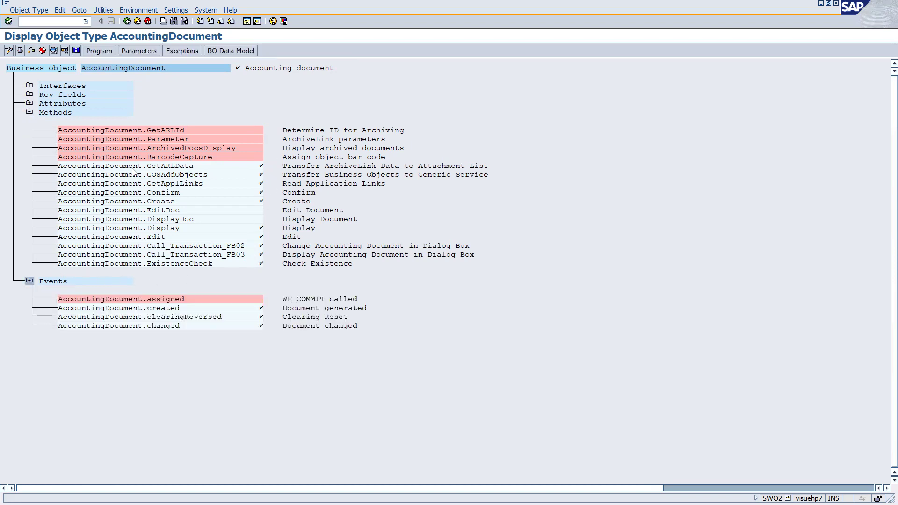
- Go back through the browser tree to SAP Easy Access, then switch to PowerPoint
click(126, 21)
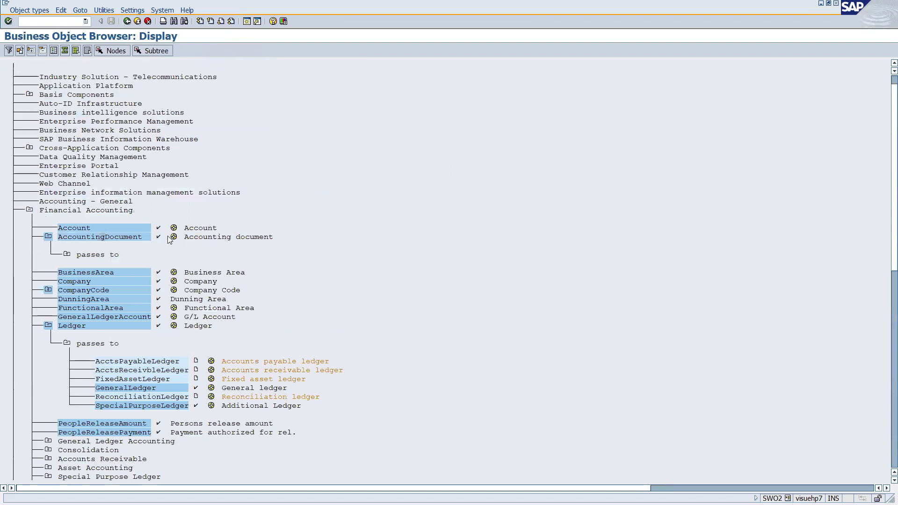
scroll(180, 398, down, 1)
scroll(179, 397, down, 3)
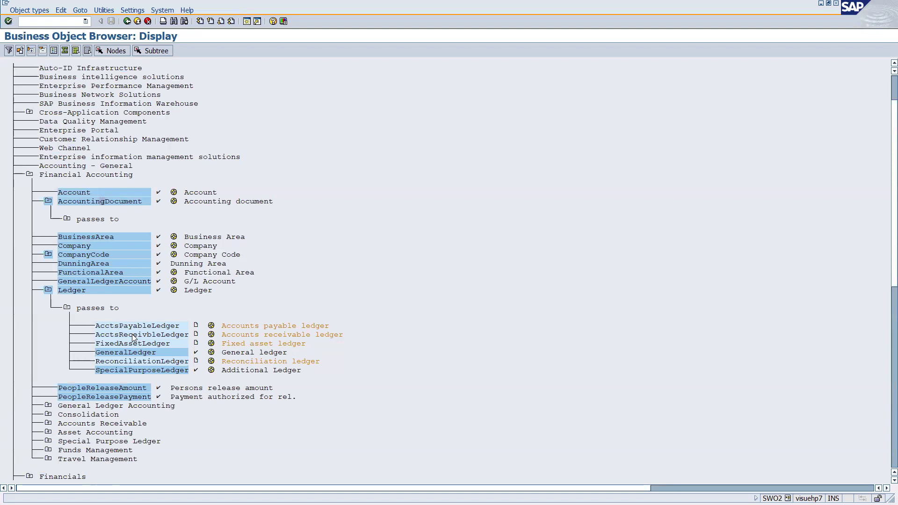
click(126, 22)
key(alt+Tab)
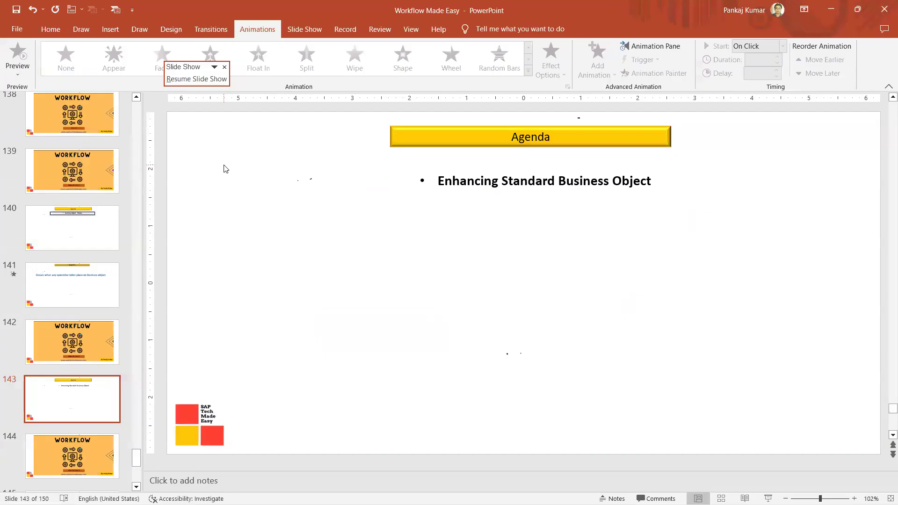
- Make Agenda slide 143 the current slide and show the Home ribbon
click(565, 190)
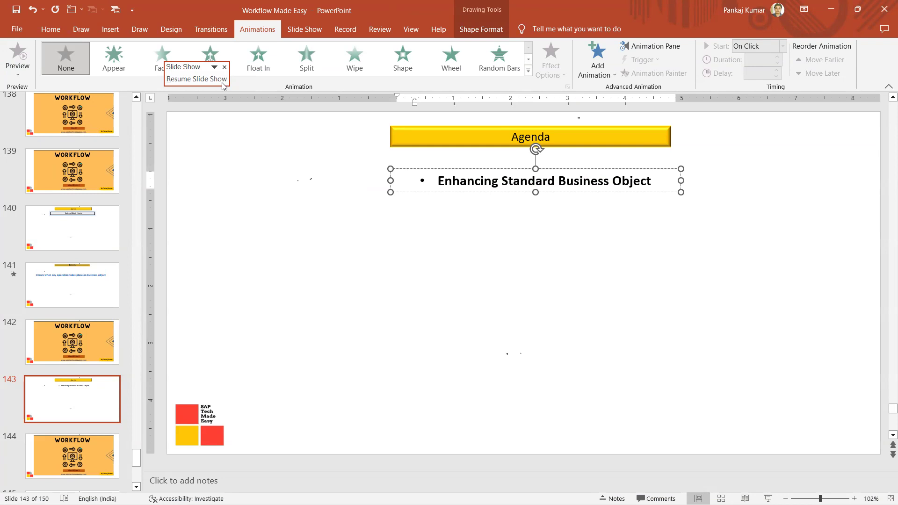
click(70, 395)
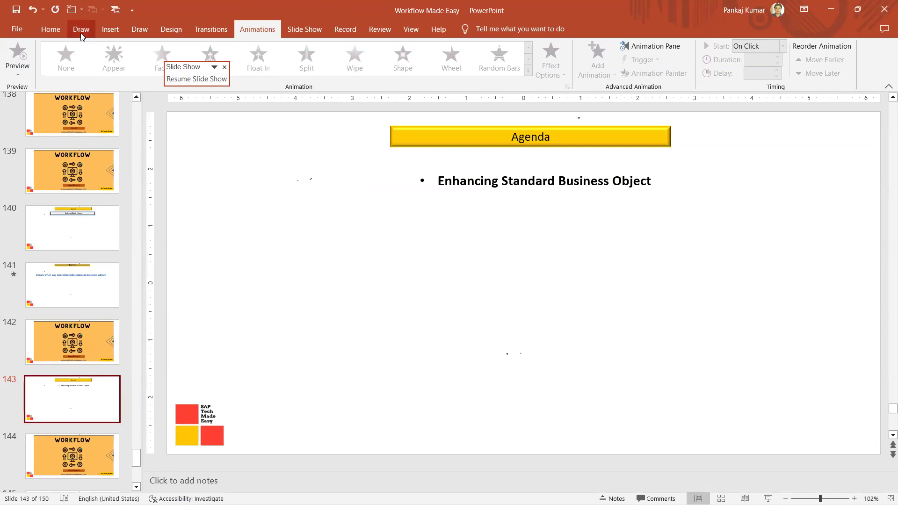
click(51, 29)
- Add a new slide after slide 143 and draw a text box near its top centre
click(110, 66)
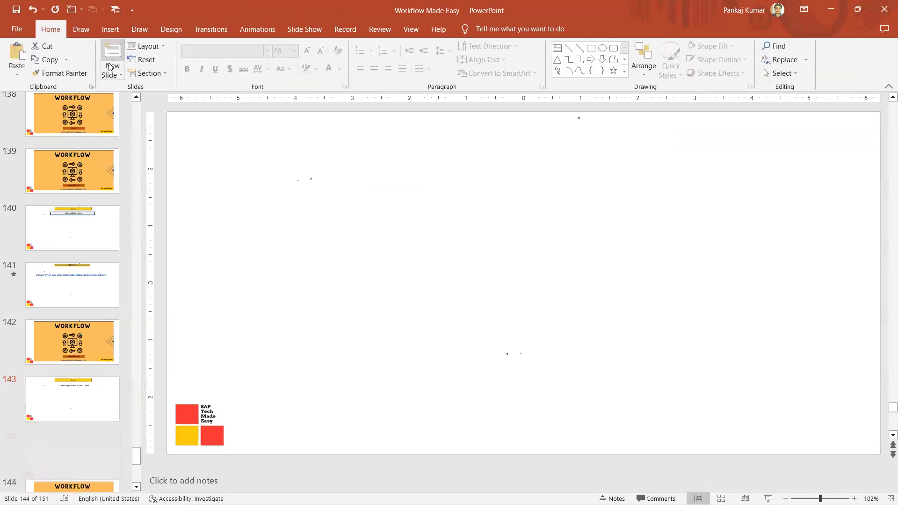
click(557, 48)
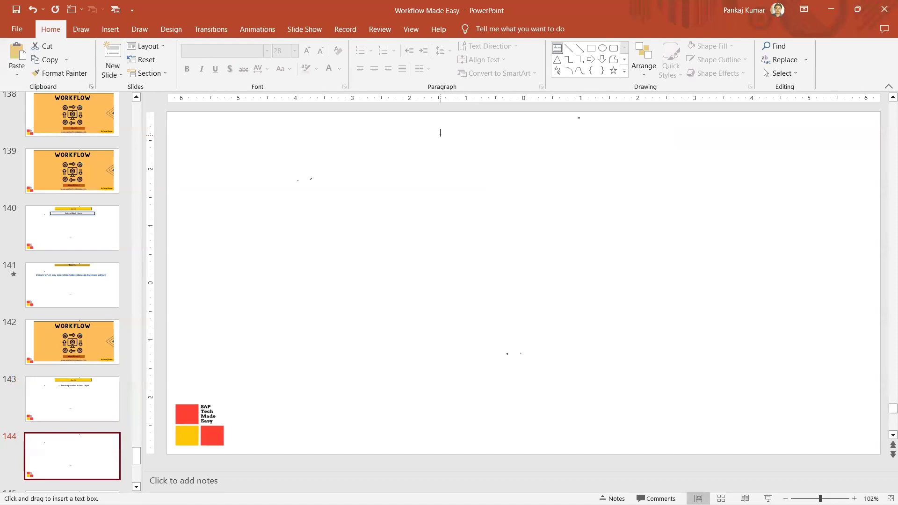
drag(445, 135, 581, 150)
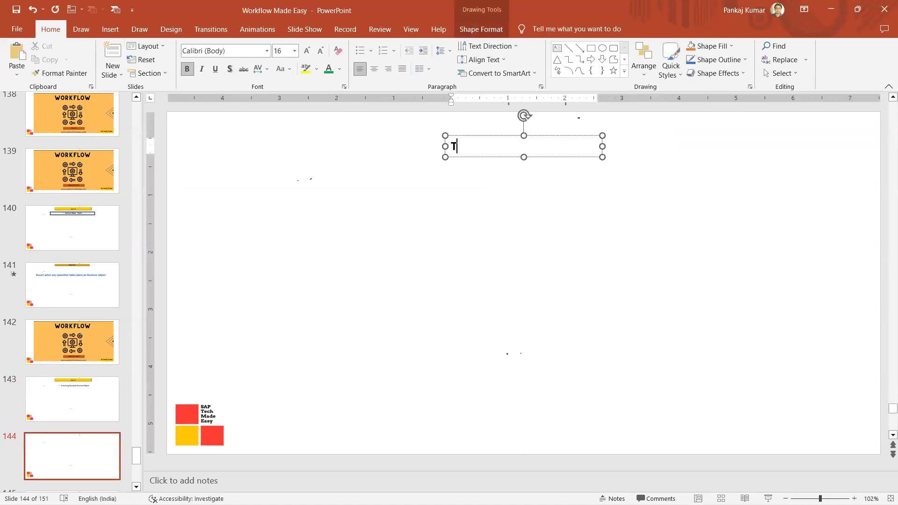
- Enter the centred heading 'Two way to enhance the standard BO' and draw a second box below
text(Two way to )
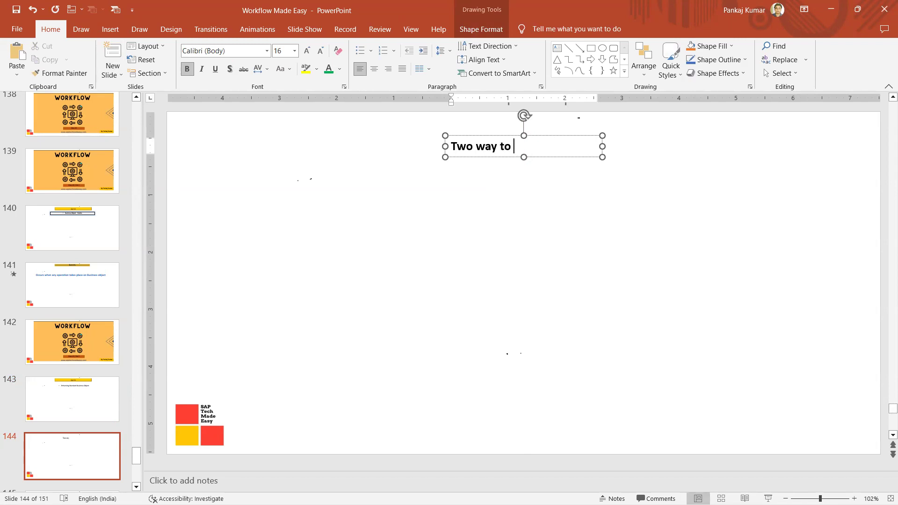
text(enhance the standard)
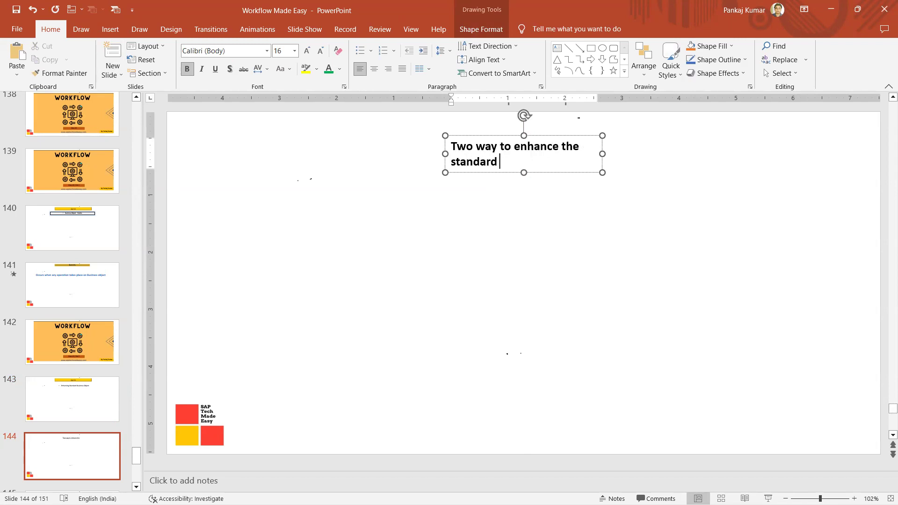
key(Caps_Lock)
text(BO)
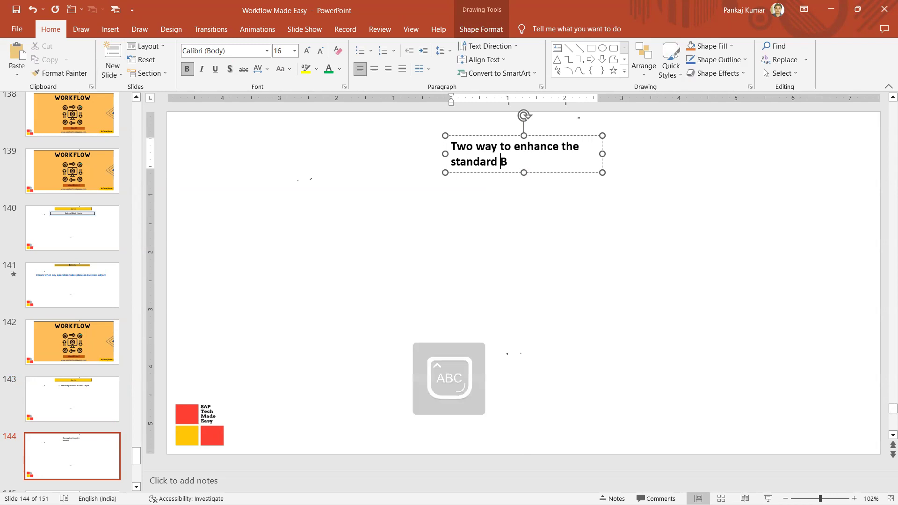
click(375, 69)
click(557, 48)
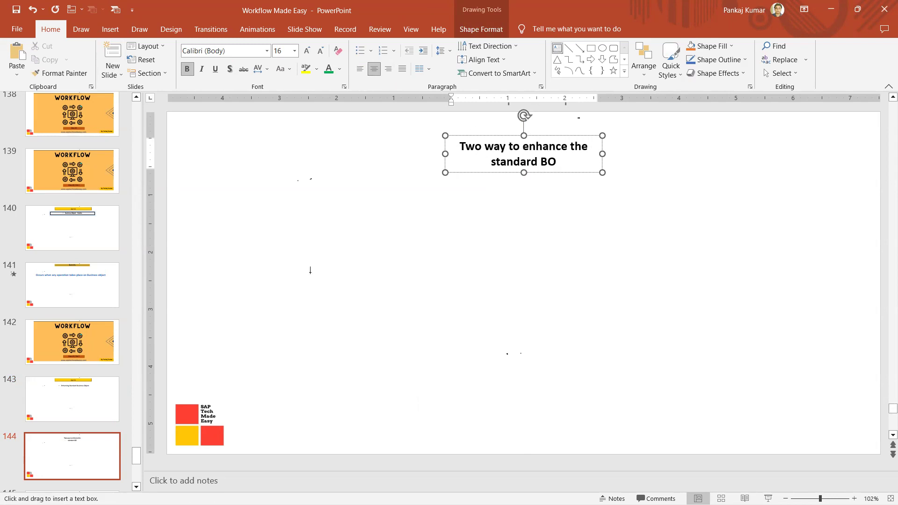
drag(243, 221, 391, 246)
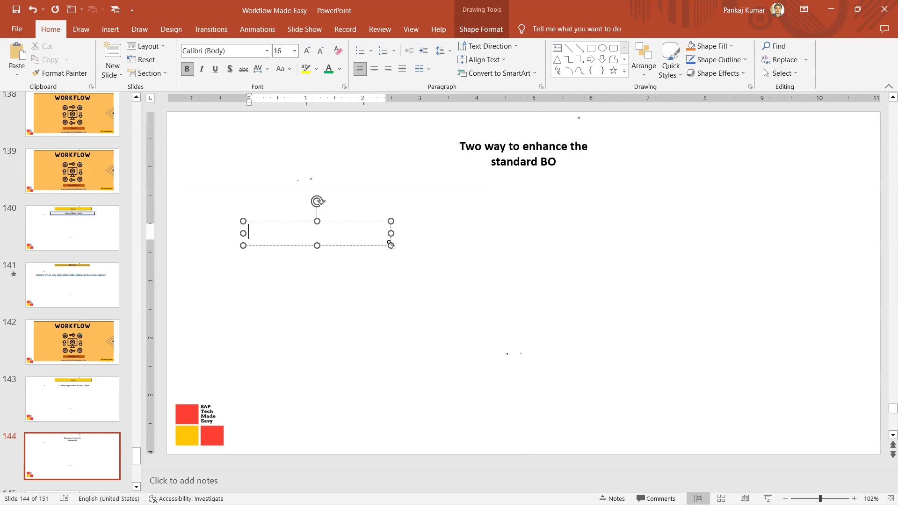
- Type 'Using Inheritance' into the left text box
key(Caps_Lock)
text(Using Del)
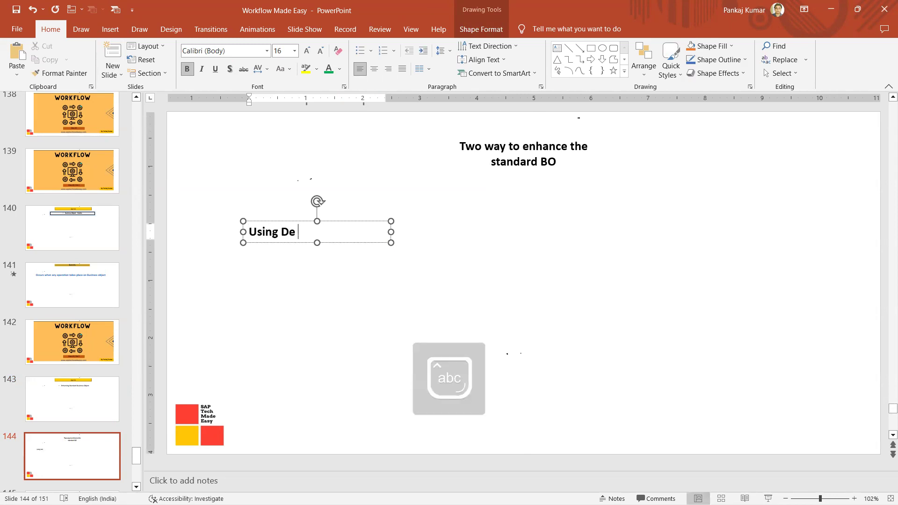
key(BackSpace)
key(BackSpace)
key(BackSpace)
text(E)
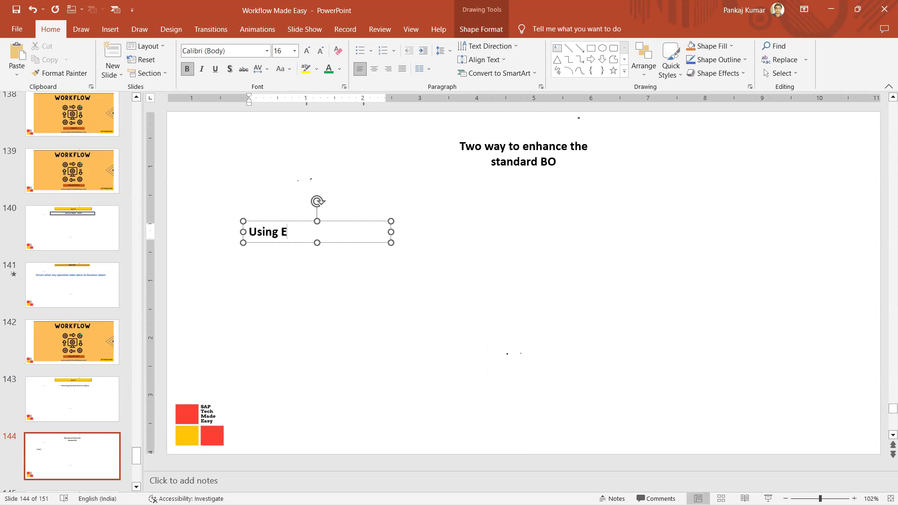
key(BackSpace)
text(Inheritance)
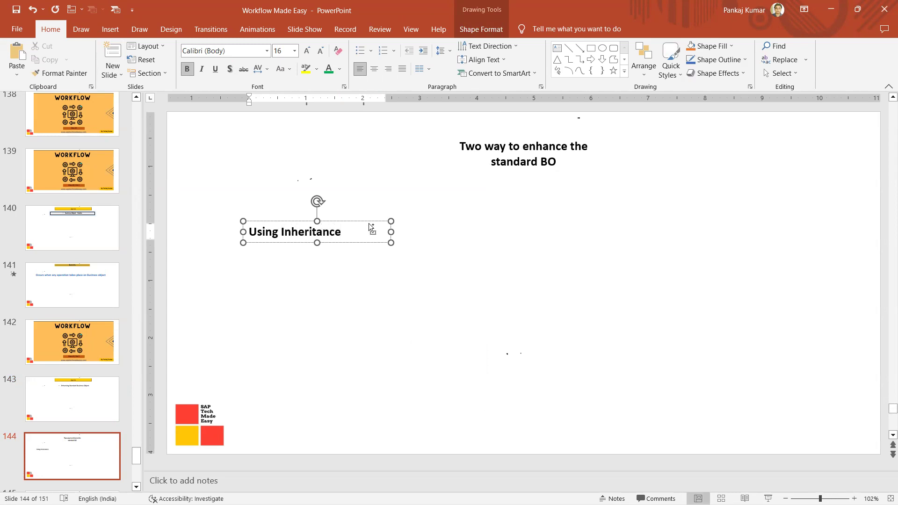
- Duplicate the box to the right as 'Using Delegation' and reposition both labels
drag(369, 228, 665, 229)
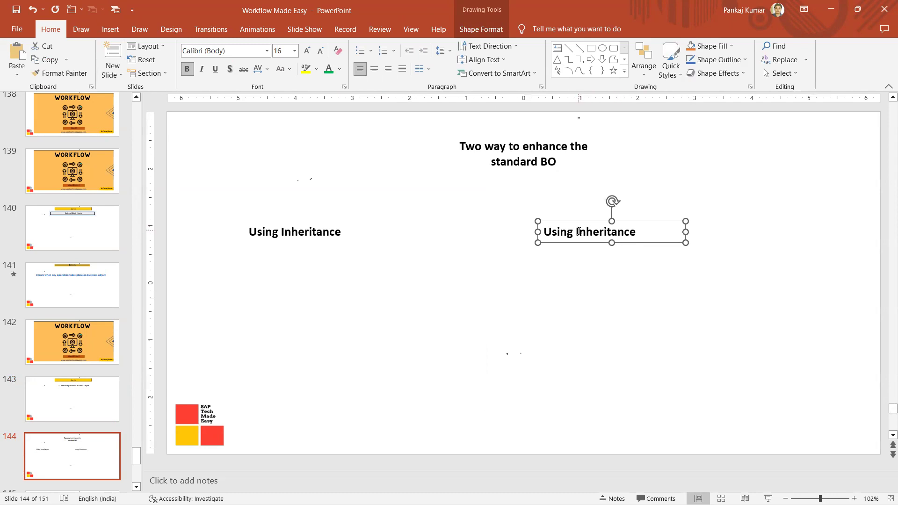
drag(579, 232, 637, 231)
key(BackSpace)
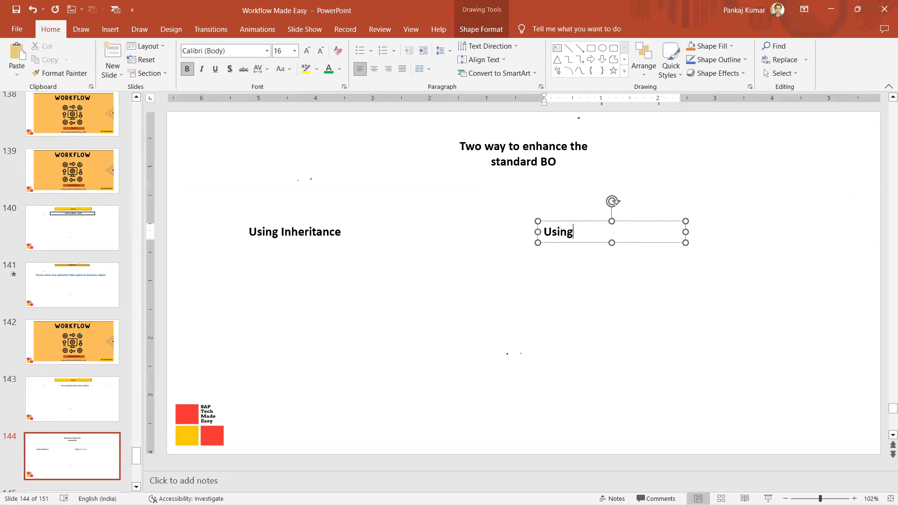
text(Delegation)
drag(664, 242, 725, 232)
click(344, 235)
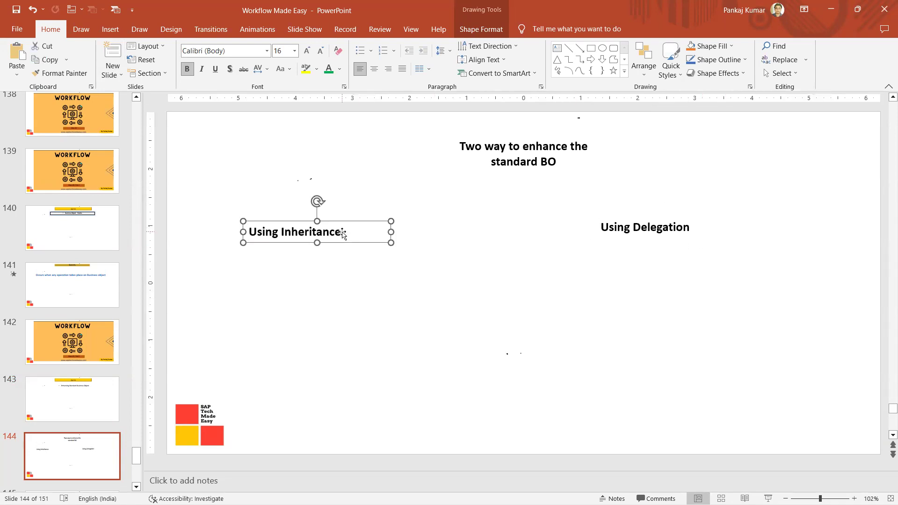
drag(361, 231, 417, 230)
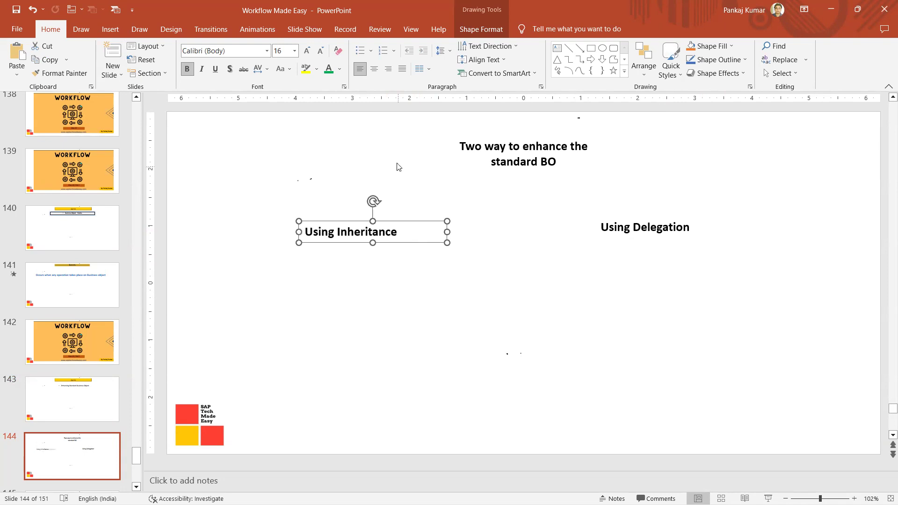